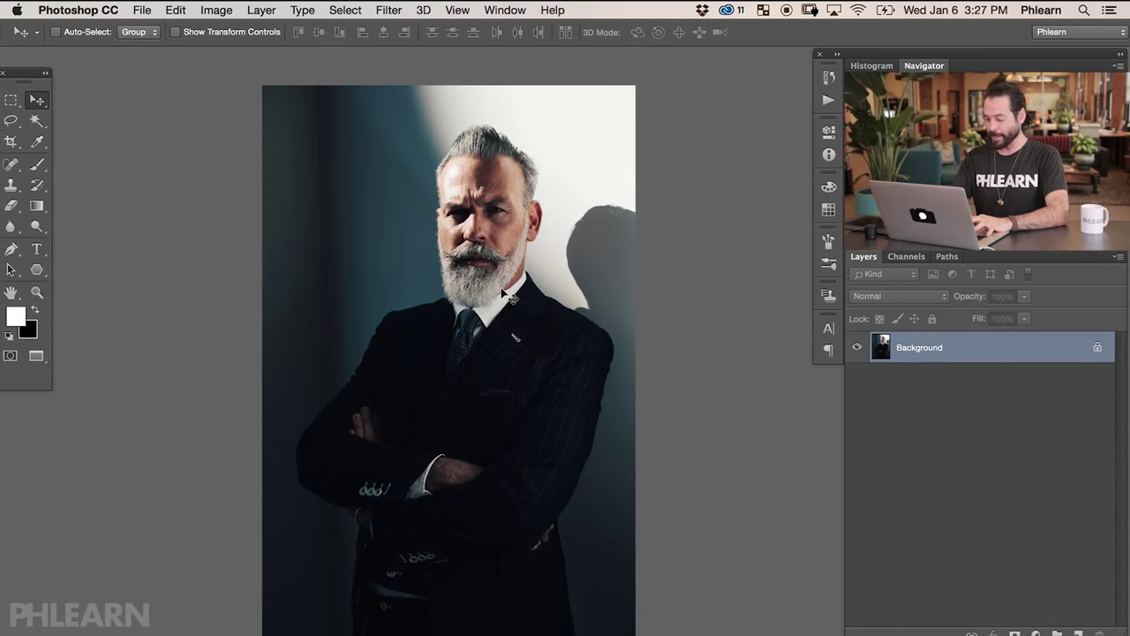
- Zoom in to inspect the tie, hands and beard, then zoom back out to recenter the whole portrait
{"action": "key", "text": "super+equal"}
{"action": "key", "text": "super+equal"}
{"action": "key", "text": "super+equal"}
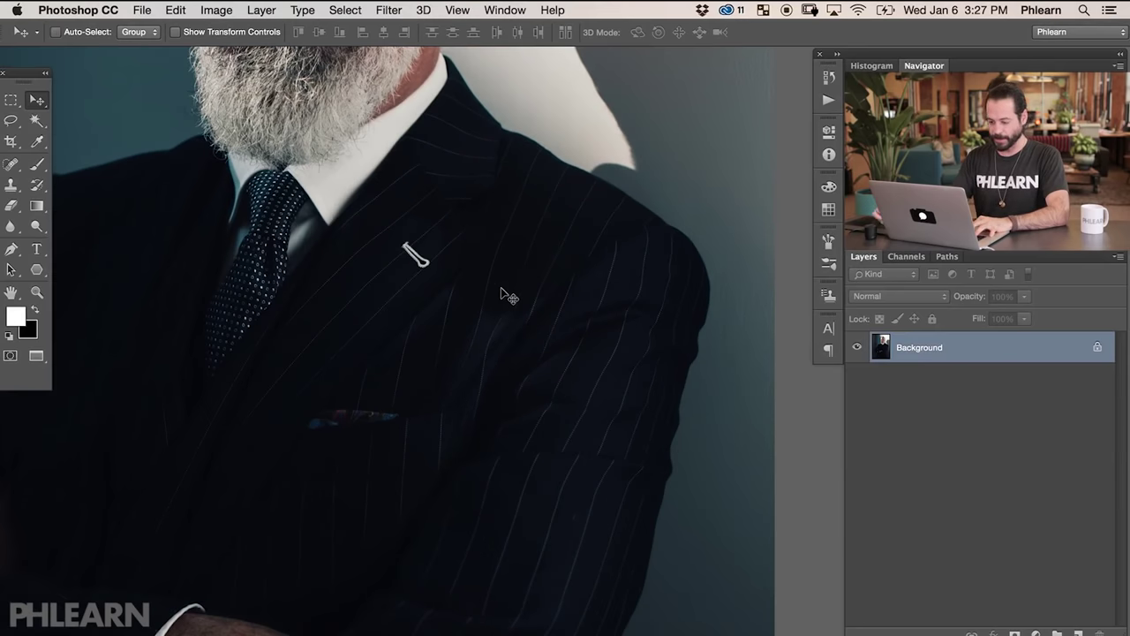
{"action": "left_click_drag", "start_coordinate": [264, 471], "coordinate": [601, 378]}
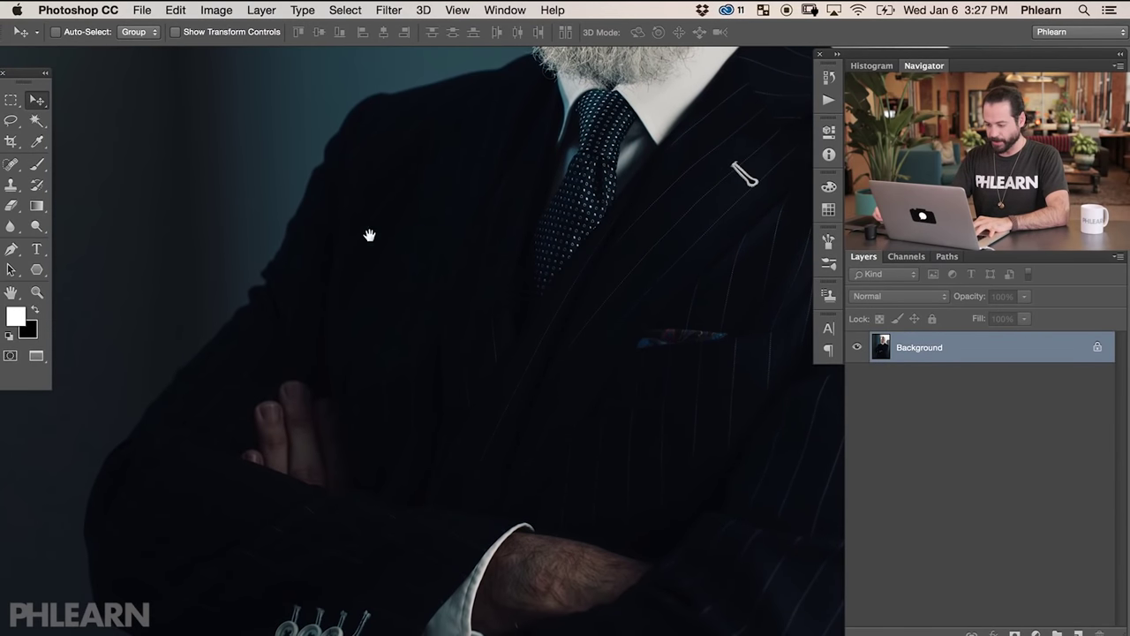
{"action": "left_click_drag", "start_coordinate": [589, 189], "coordinate": [468, 560]}
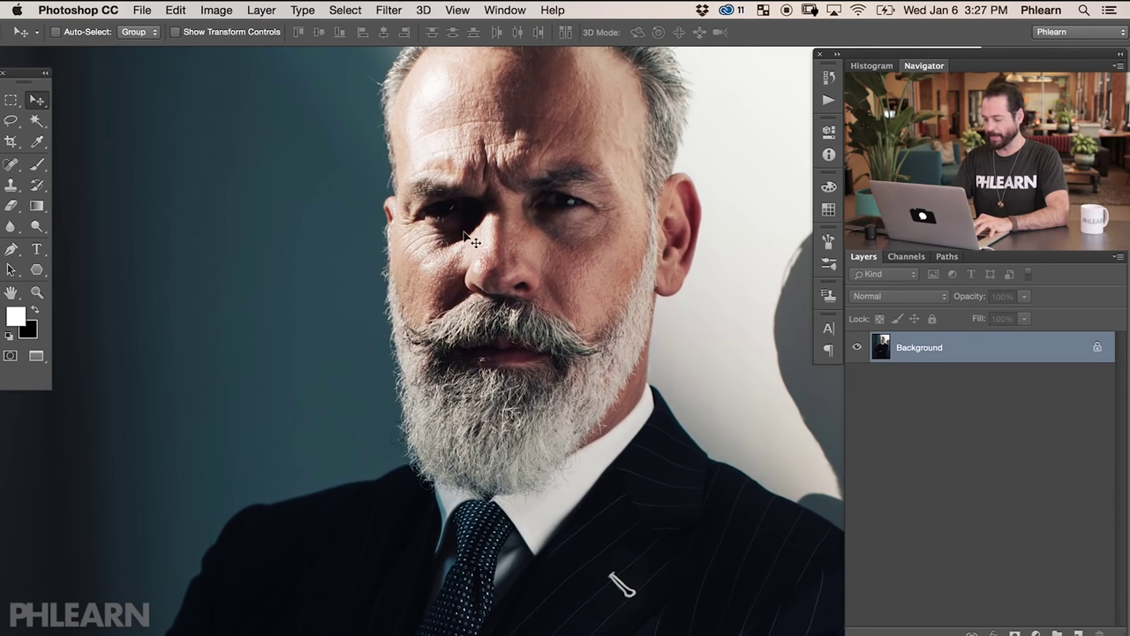
{"action": "key", "text": "super+minus"}
{"action": "key", "text": "super+minus"}
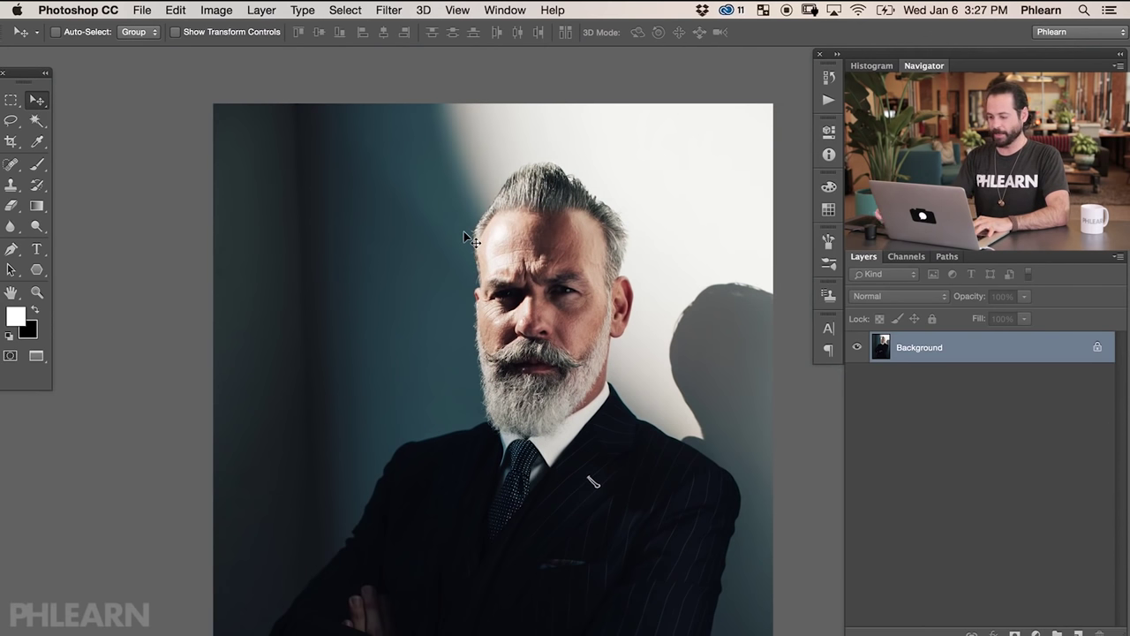
{"action": "left_click_drag", "start_coordinate": [433, 444], "coordinate": [380, 434]}
{"action": "key", "text": "super+minus"}
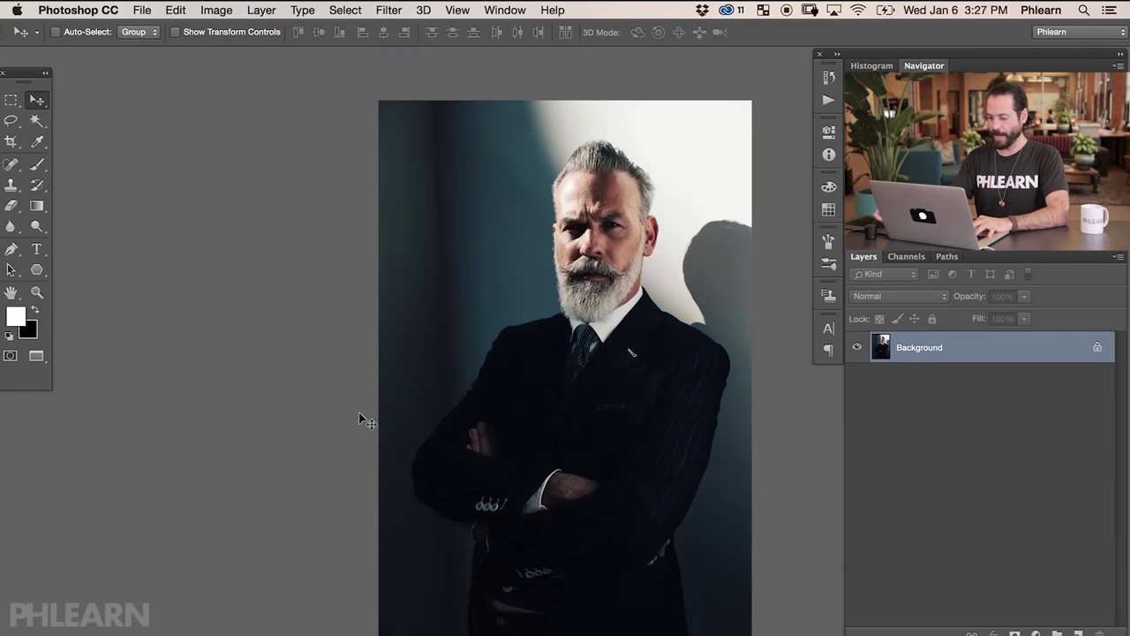
{"action": "left_click_drag", "start_coordinate": [535, 382], "coordinate": [369, 377]}
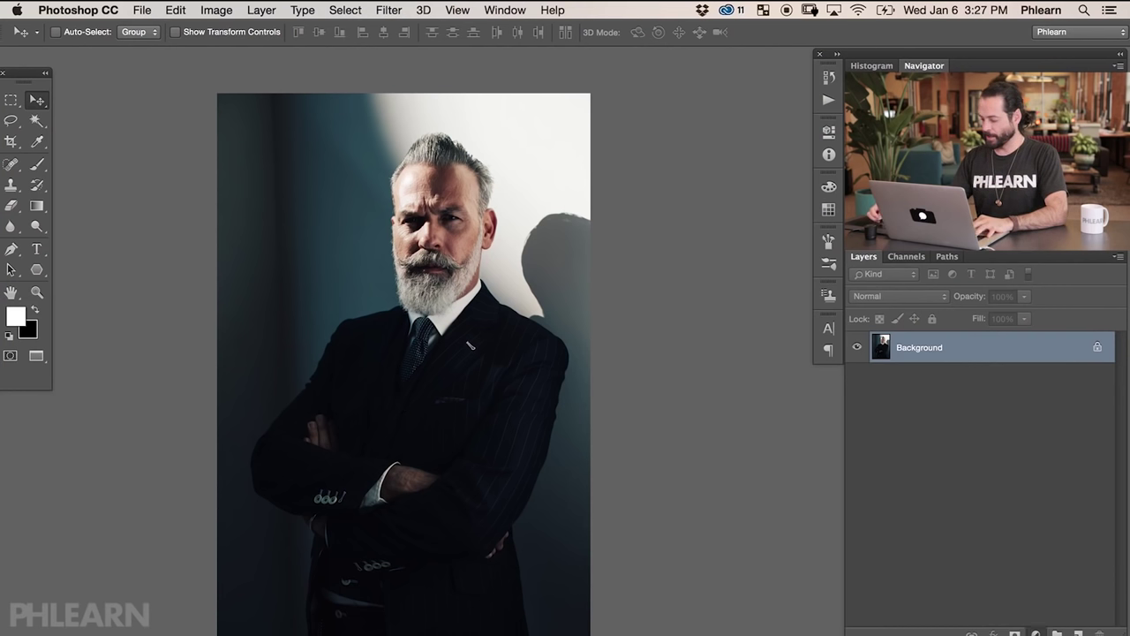
- Add a Levels adjustment layer, brighten the midtones, and toggle it off and on to compare
{"action": "left_click", "coordinate": [1035, 632]}
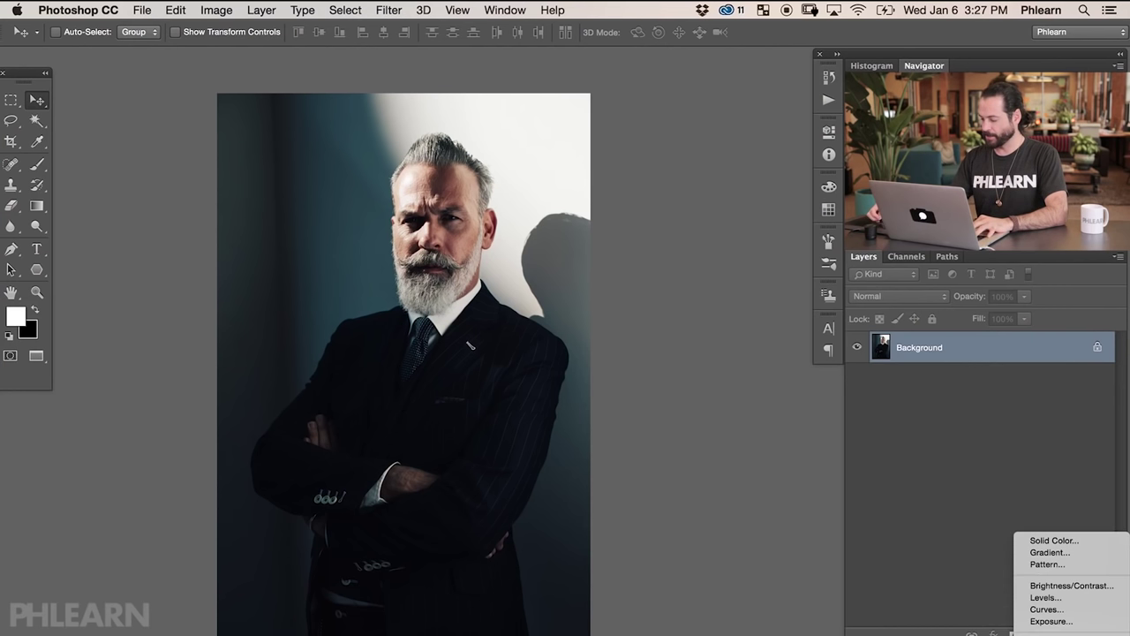
{"action": "left_click", "coordinate": [1053, 597]}
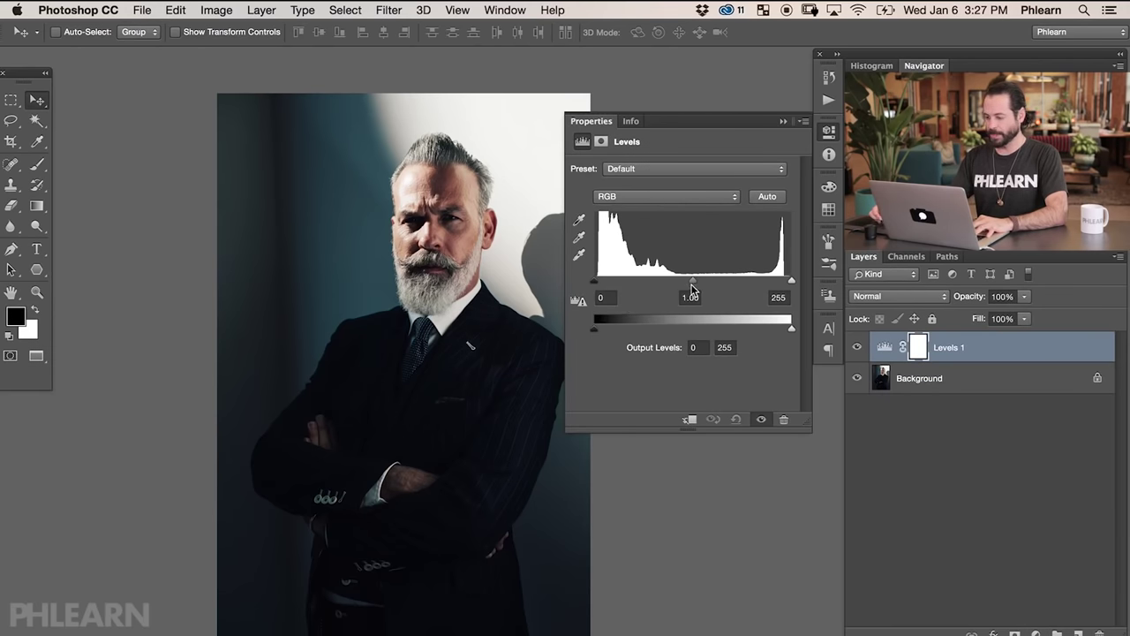
{"action": "left_click_drag", "start_coordinate": [691, 284], "coordinate": [652, 283]}
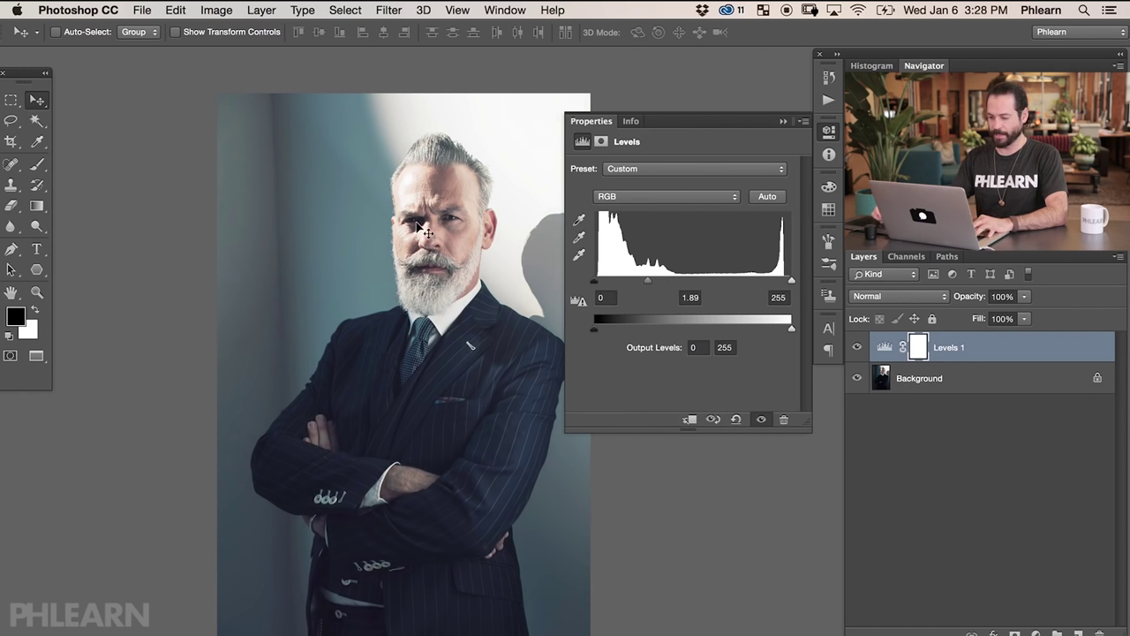
{"action": "left_click", "coordinate": [857, 349]}
{"action": "left_click", "coordinate": [857, 350]}
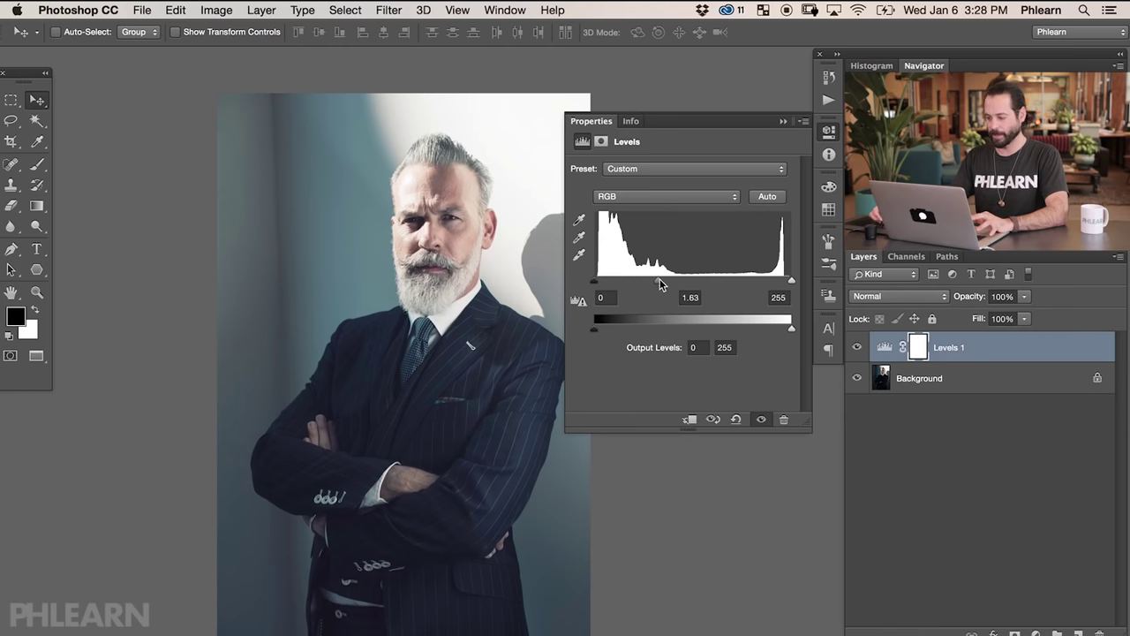
- Settle the Levels midtone at 1.12, nudge the black and white points, then hide Levels 1
{"action": "left_click_drag", "start_coordinate": [658, 283], "coordinate": [683, 281]}
{"action": "mouse_move", "coordinate": [599, 285]}
{"action": "left_mouse_down"}
{"action": "mouse_move", "coordinate": [625, 283]}
{"action": "mouse_move", "coordinate": [595, 284]}
{"action": "left_mouse_up"}
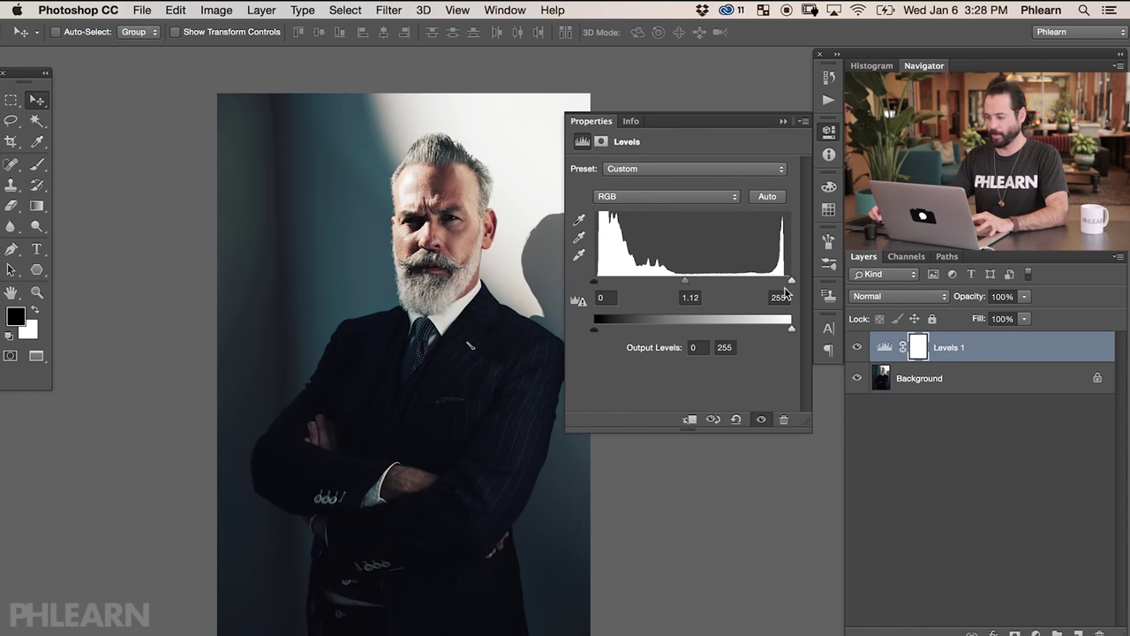
{"action": "mouse_move", "coordinate": [790, 281]}
{"action": "left_mouse_down"}
{"action": "mouse_move", "coordinate": [690, 280]}
{"action": "mouse_move", "coordinate": [791, 280]}
{"action": "left_mouse_up"}
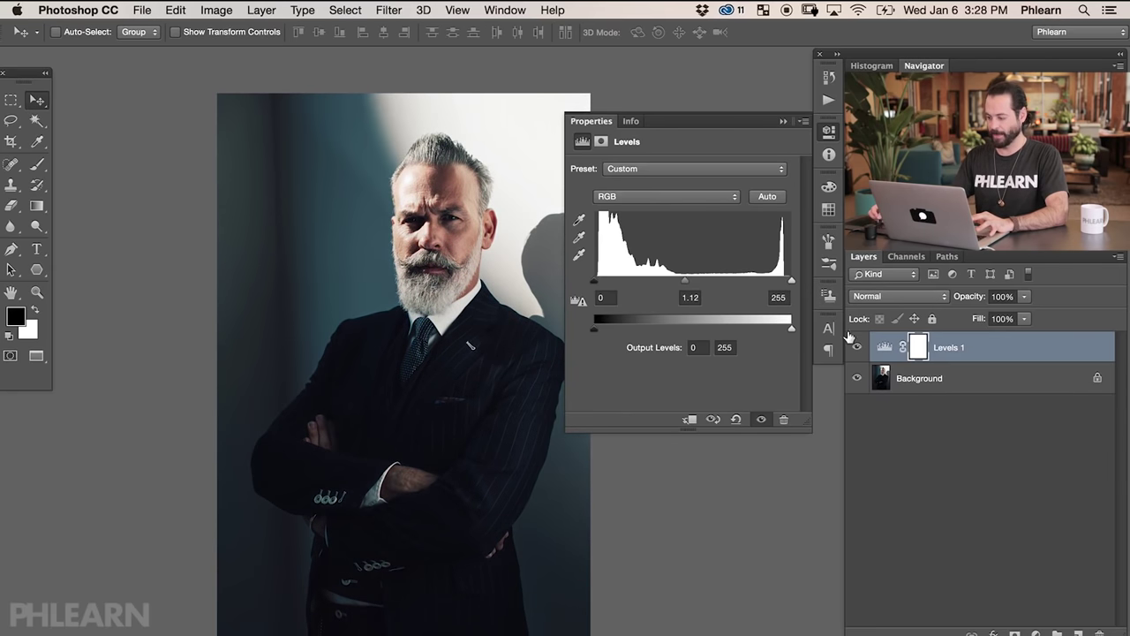
{"action": "left_click", "coordinate": [856, 347]}
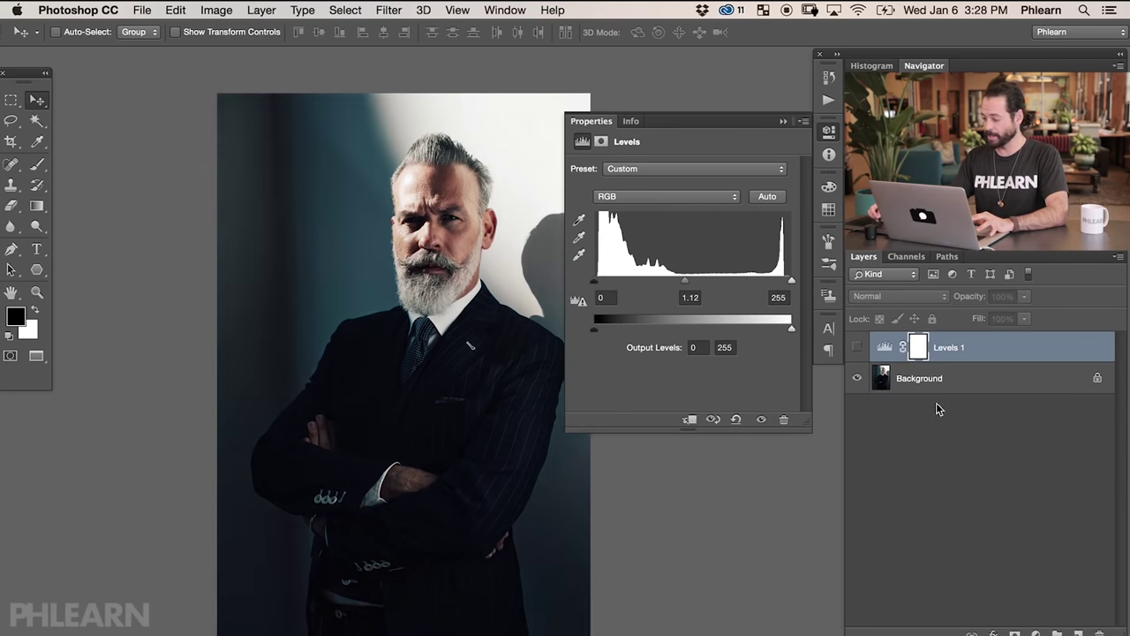
- Add a Curves layer with a raised curve, then hide it and show Levels 1 for comparison
{"action": "left_click", "coordinate": [1036, 633]}
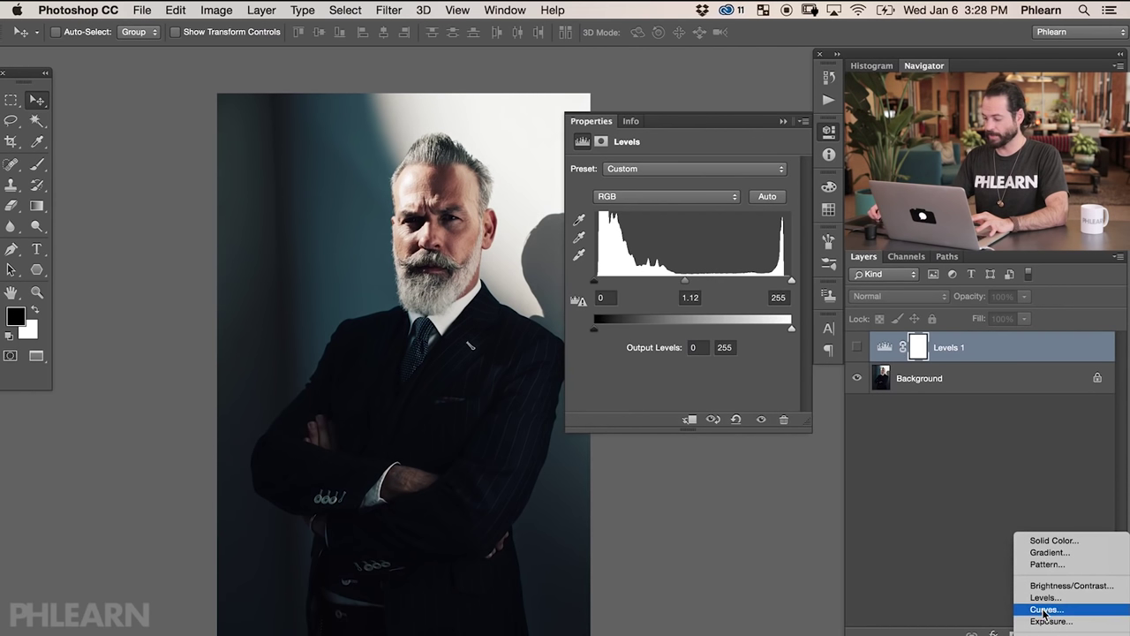
{"action": "left_click", "coordinate": [1048, 603]}
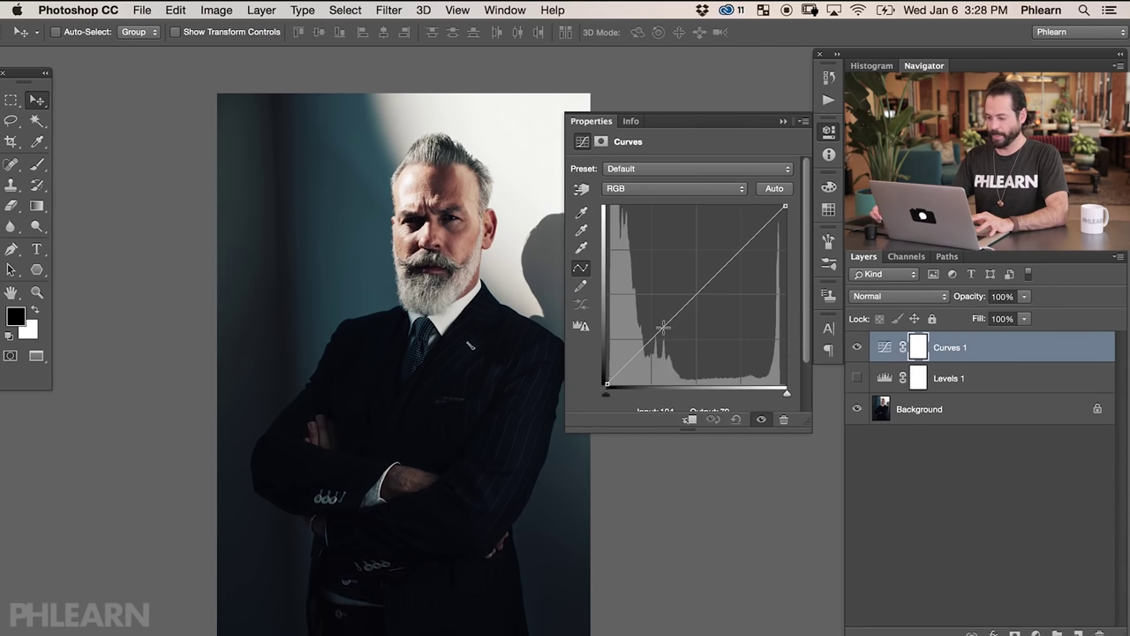
{"action": "left_click_drag", "start_coordinate": [661, 327], "coordinate": [644, 309]}
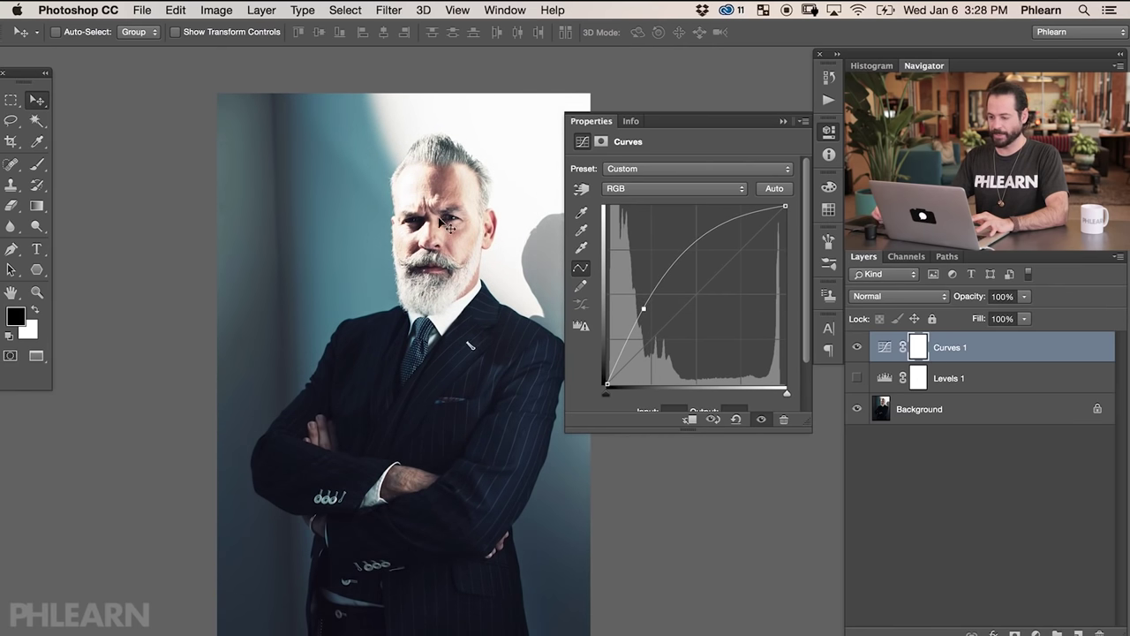
{"action": "left_click", "coordinate": [857, 347]}
{"action": "left_click", "coordinate": [856, 377]}
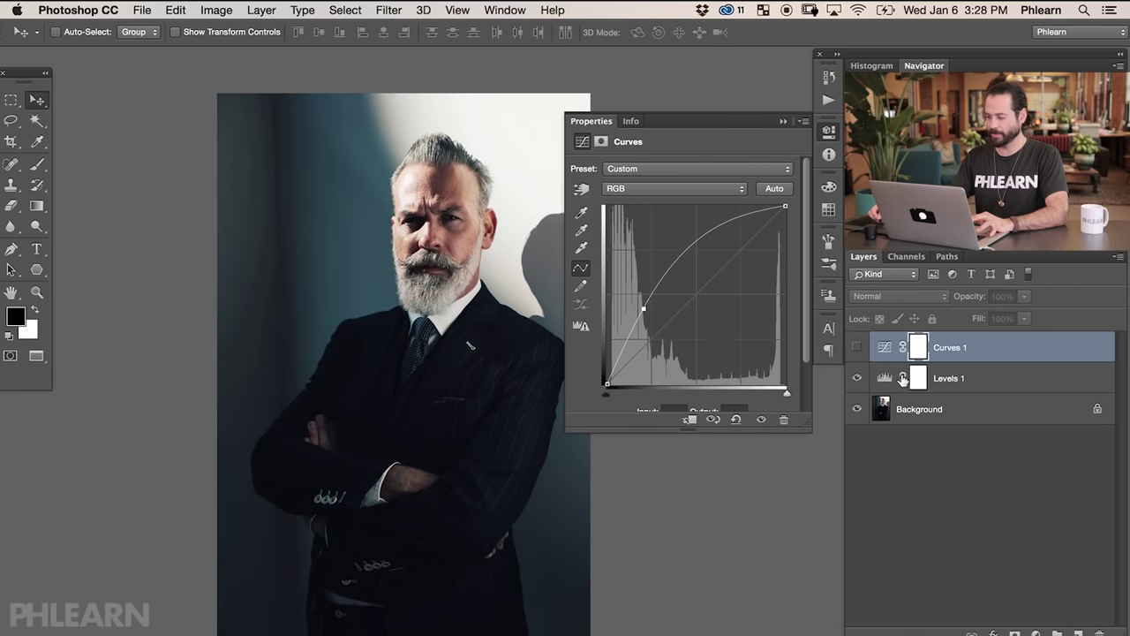
{"action": "left_click", "coordinate": [951, 377]}
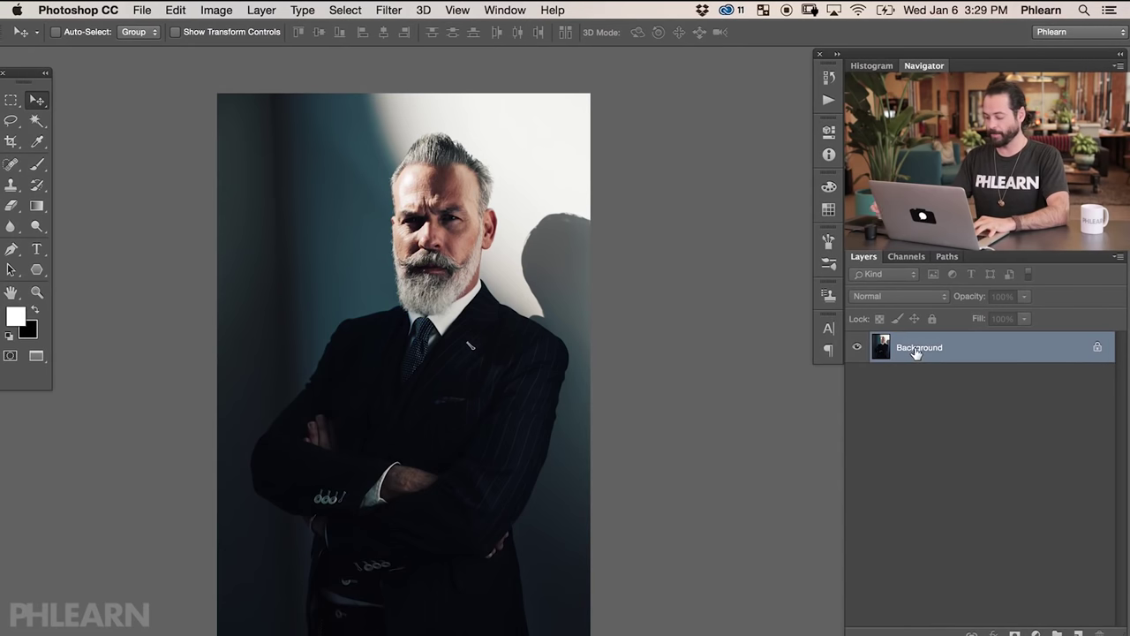
- Duplicate Background to Layer 1 and open Image > Adjustments > Shadows/Highlights, moving the dialog aside
{"action": "key", "text": "super+j"}
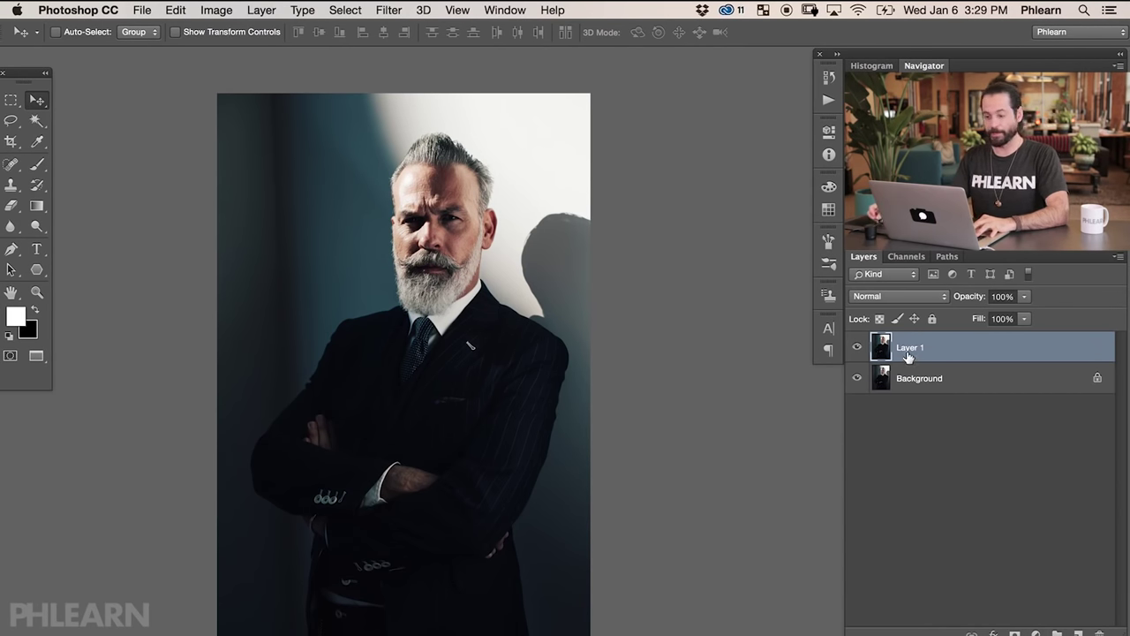
{"action": "left_click", "coordinate": [215, 11]}
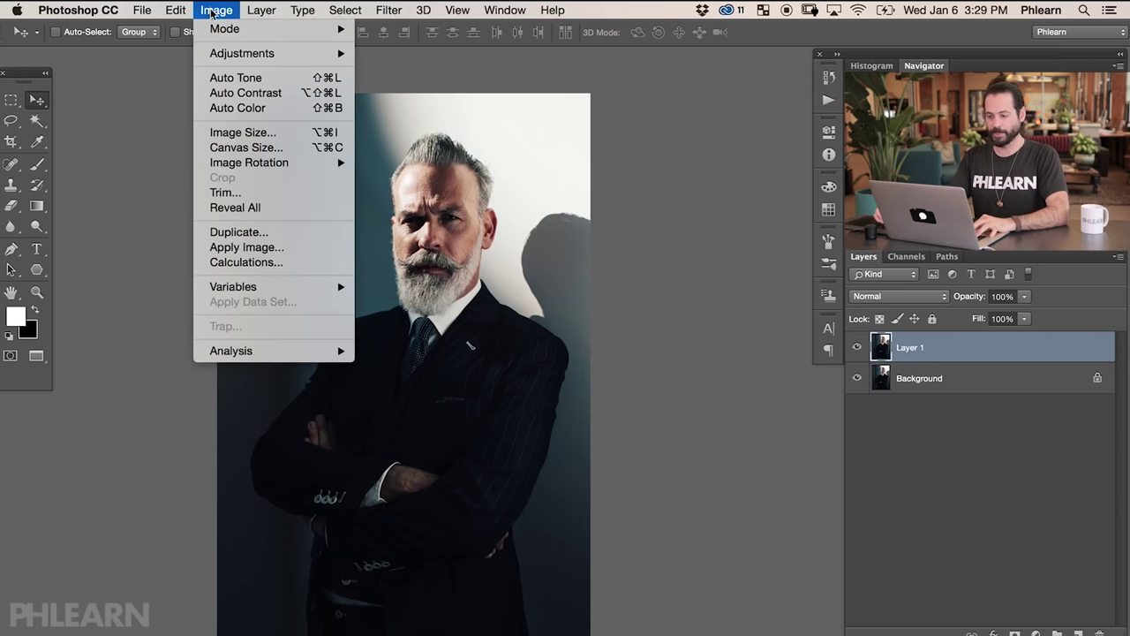
{"action": "mouse_move", "coordinate": [251, 53]}
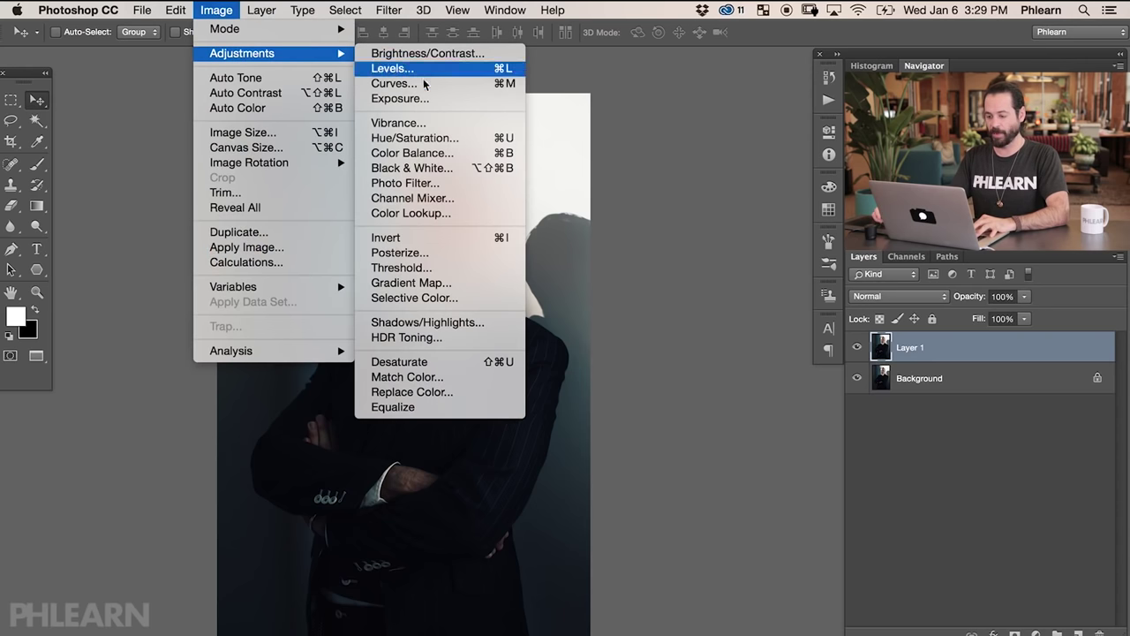
{"action": "left_click", "coordinate": [495, 328]}
{"action": "left_click_drag", "start_coordinate": [589, 273], "coordinate": [304, 268]}
{"action": "left_click_drag", "start_coordinate": [484, 251], "coordinate": [687, 240]}
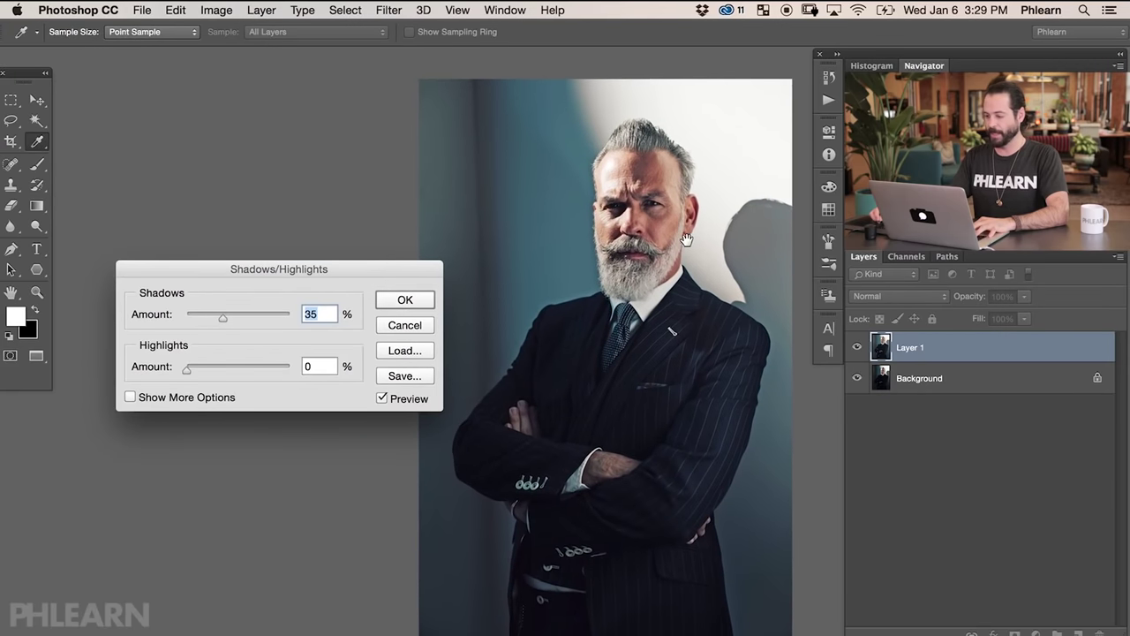
{"action": "left_click_drag", "start_coordinate": [380, 267], "coordinate": [331, 83]}
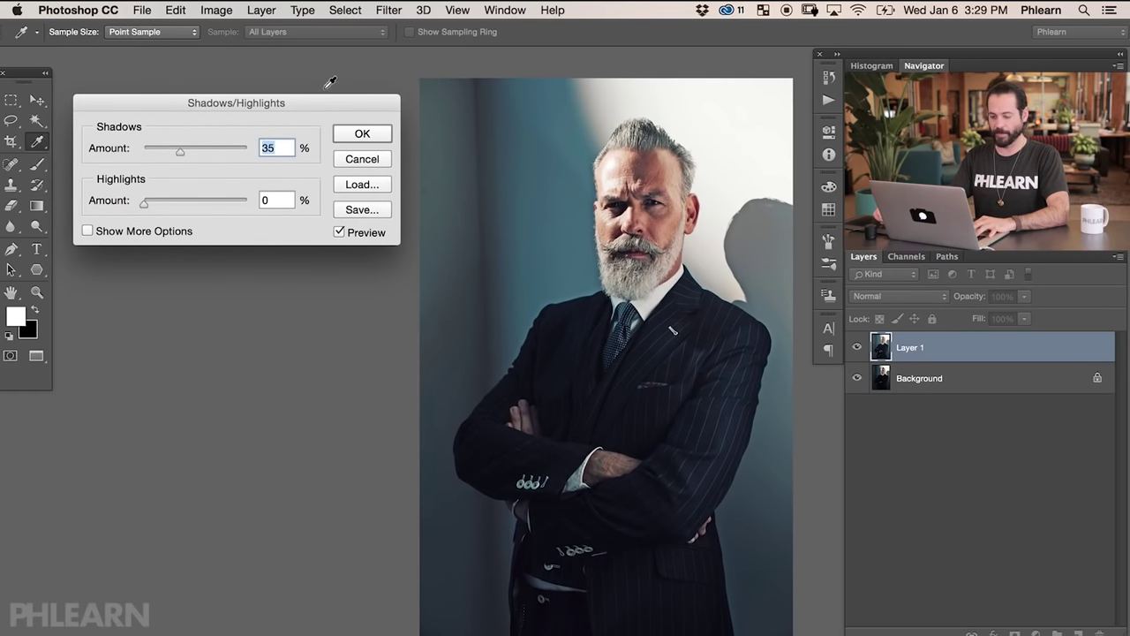
- Enable Show More Options and set the Shadows Amount and Tone to 0
{"action": "left_click", "coordinate": [88, 231]}
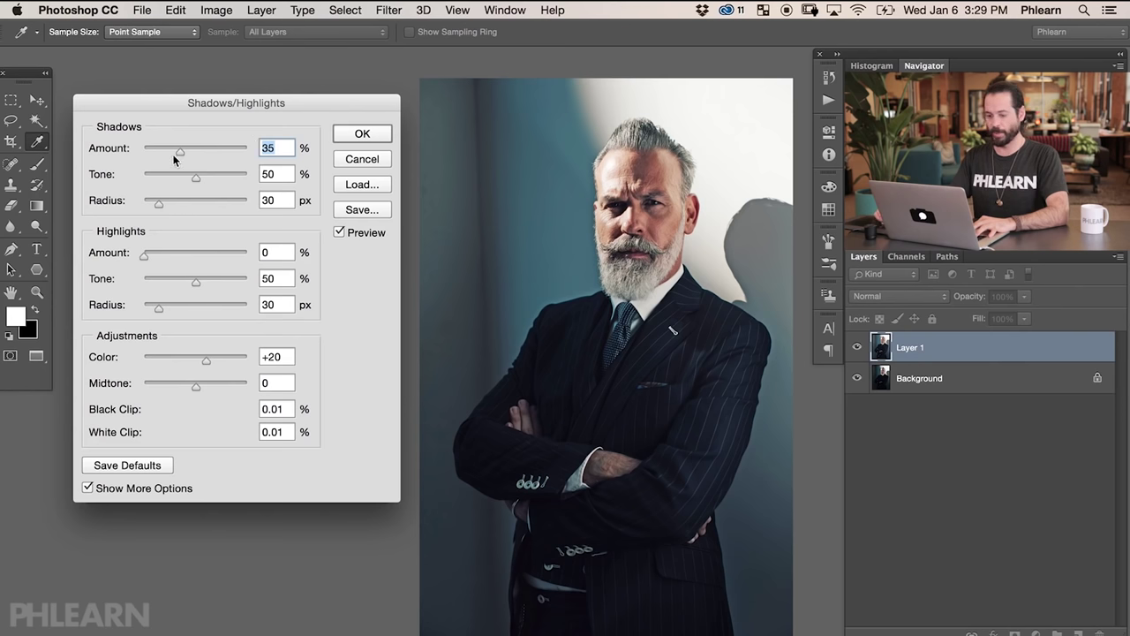
{"action": "left_click", "coordinate": [144, 148]}
{"action": "left_click_drag", "start_coordinate": [194, 176], "coordinate": [119, 205]}
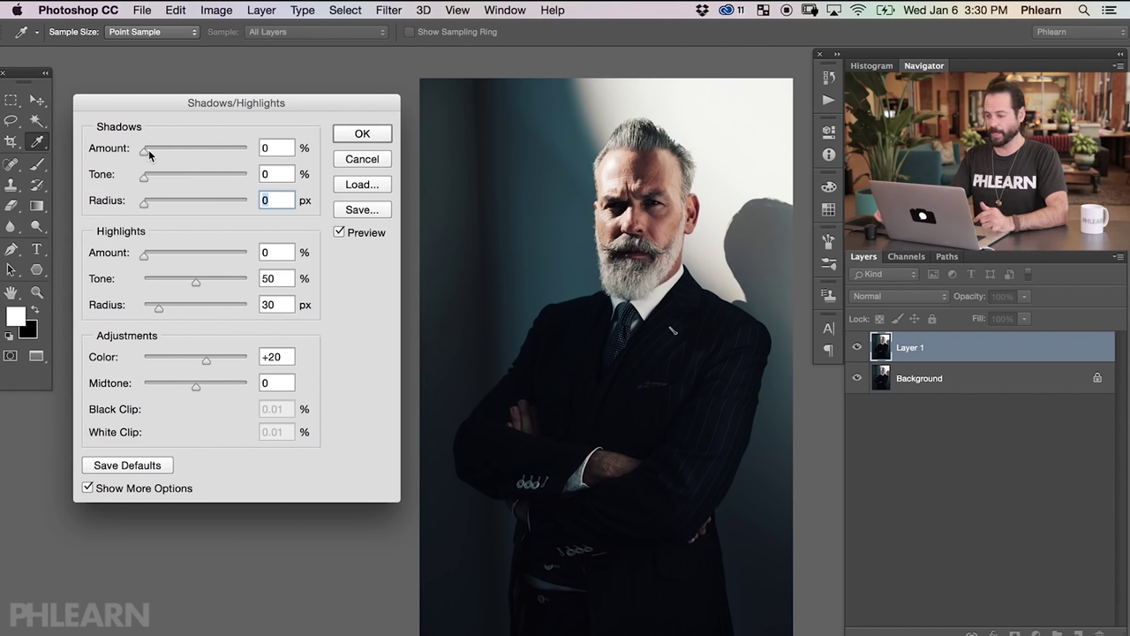
- Set Shadows Amount to 49%, Tone to 47% and Radius to 15 px
{"action": "left_click_drag", "start_coordinate": [149, 150], "coordinate": [151, 202]}
{"action": "left_click_drag", "start_coordinate": [193, 152], "coordinate": [180, 173]}
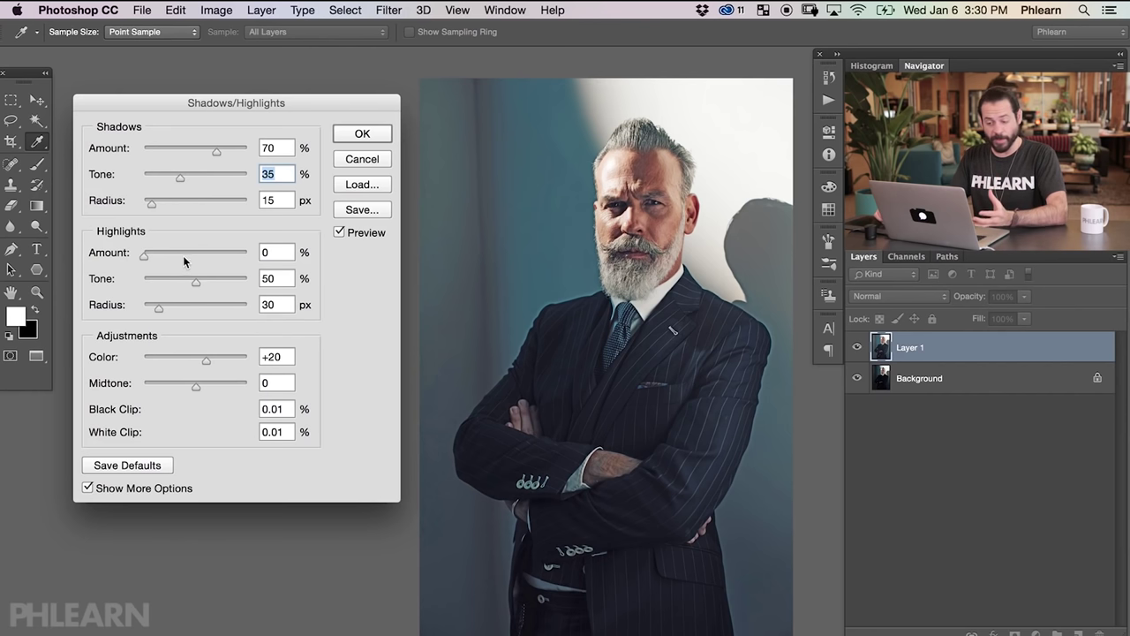
{"action": "left_click_drag", "start_coordinate": [178, 254], "coordinate": [132, 257]}
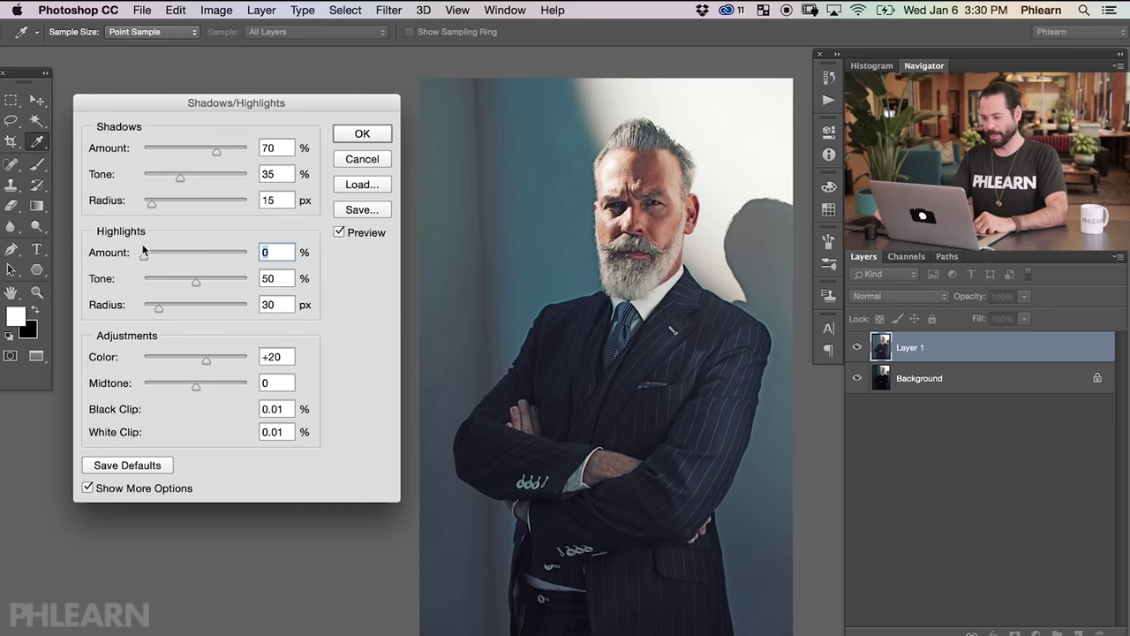
{"action": "left_click_drag", "start_coordinate": [189, 176], "coordinate": [194, 152]}
{"action": "mouse_move", "coordinate": [195, 174]}
{"action": "left_mouse_down"}
{"action": "mouse_move", "coordinate": [184, 175]}
{"action": "mouse_move", "coordinate": [204, 177]}
{"action": "mouse_move", "coordinate": [191, 178]}
{"action": "left_mouse_up"}
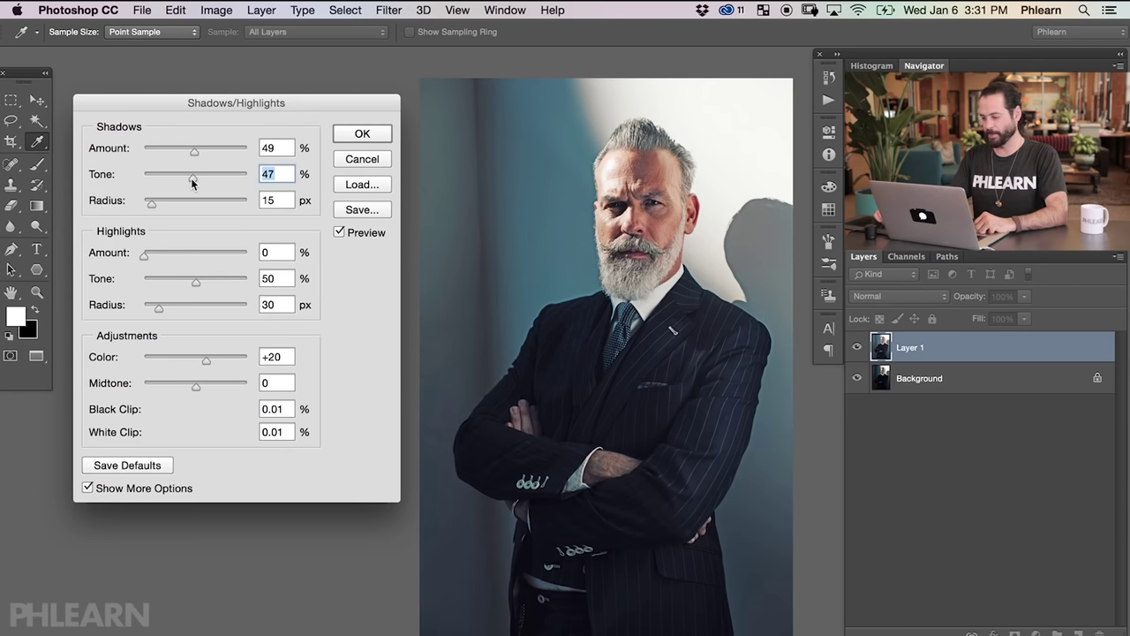
- Nudge Shadows Amount to 48% and reduce the shadow Radius to 3 px
{"action": "left_click_drag", "start_coordinate": [199, 149], "coordinate": [188, 153]}
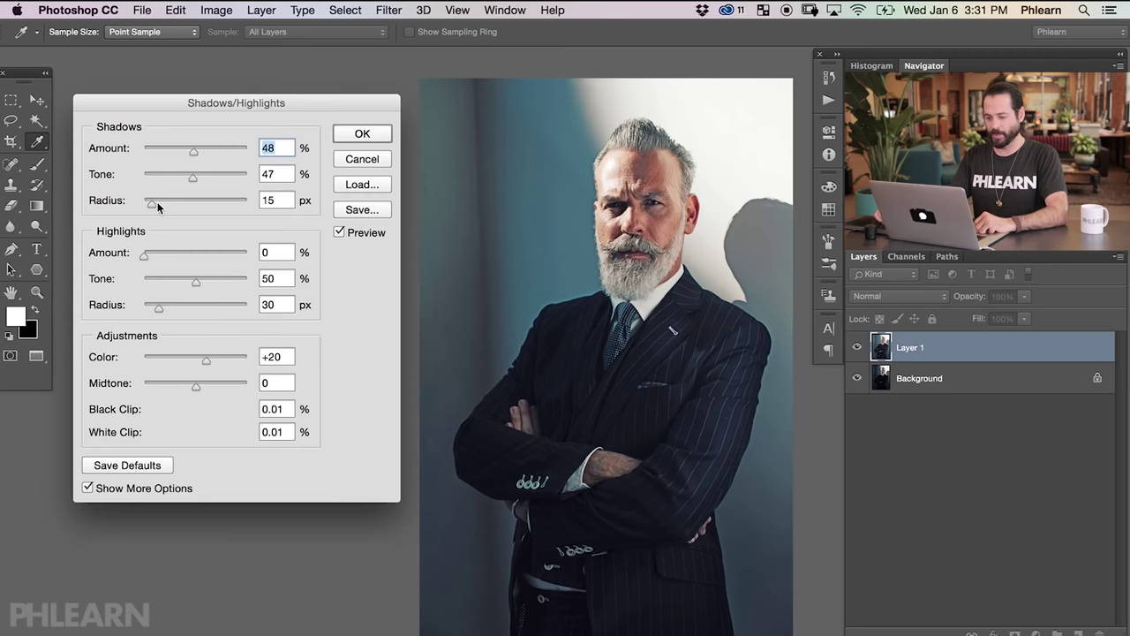
{"action": "left_click_drag", "start_coordinate": [173, 201], "coordinate": [187, 196]}
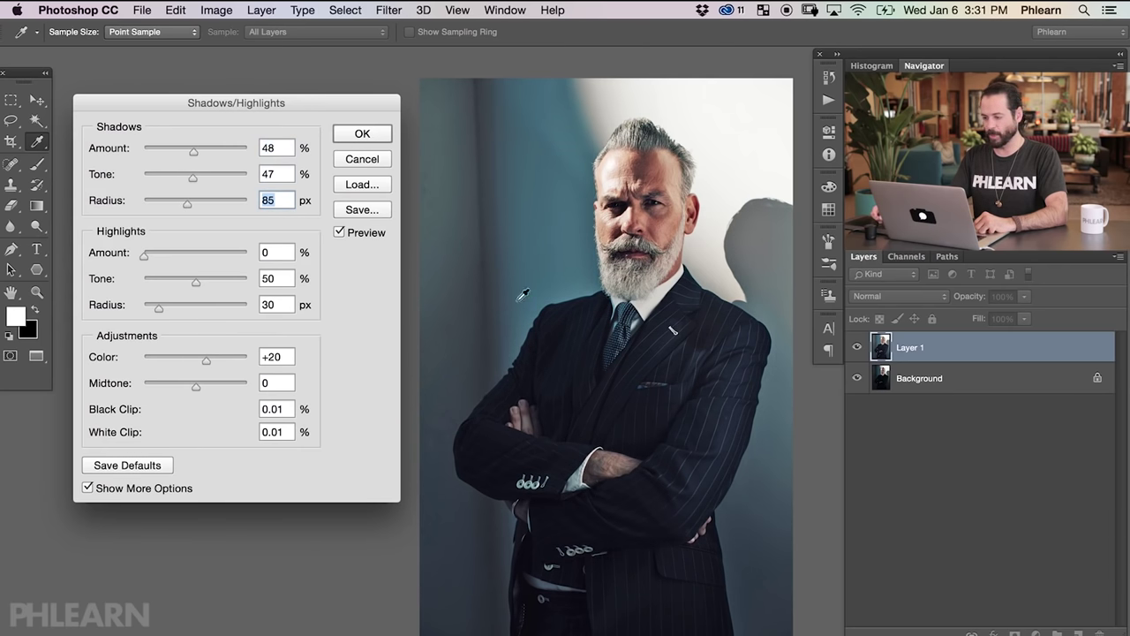
{"action": "left_click_drag", "start_coordinate": [162, 202], "coordinate": [148, 203]}
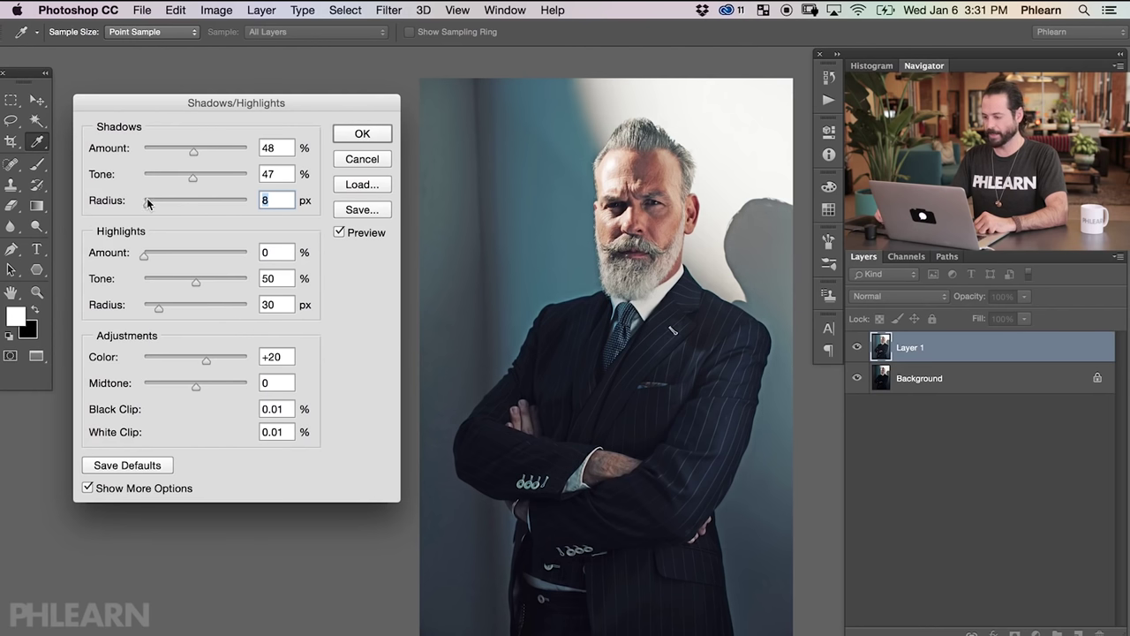
{"action": "left_click_drag", "start_coordinate": [147, 206], "coordinate": [144, 203]}
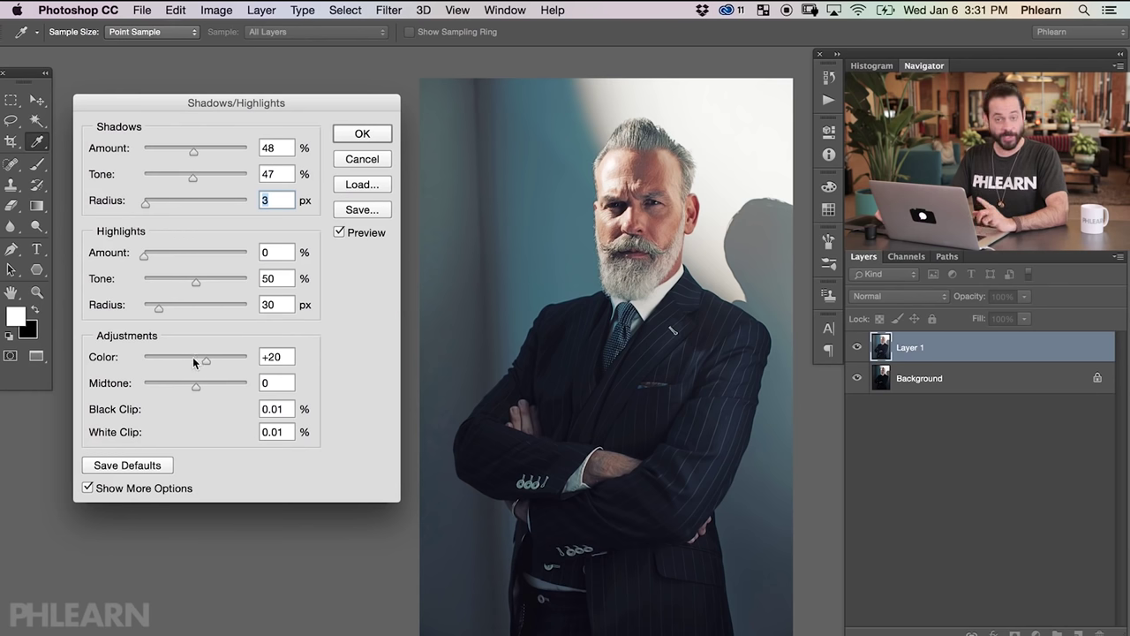
- Set the Adjustments Color to +7 and the Shadows Tone to 51%
{"action": "left_click_drag", "start_coordinate": [191, 357], "coordinate": [188, 358]}
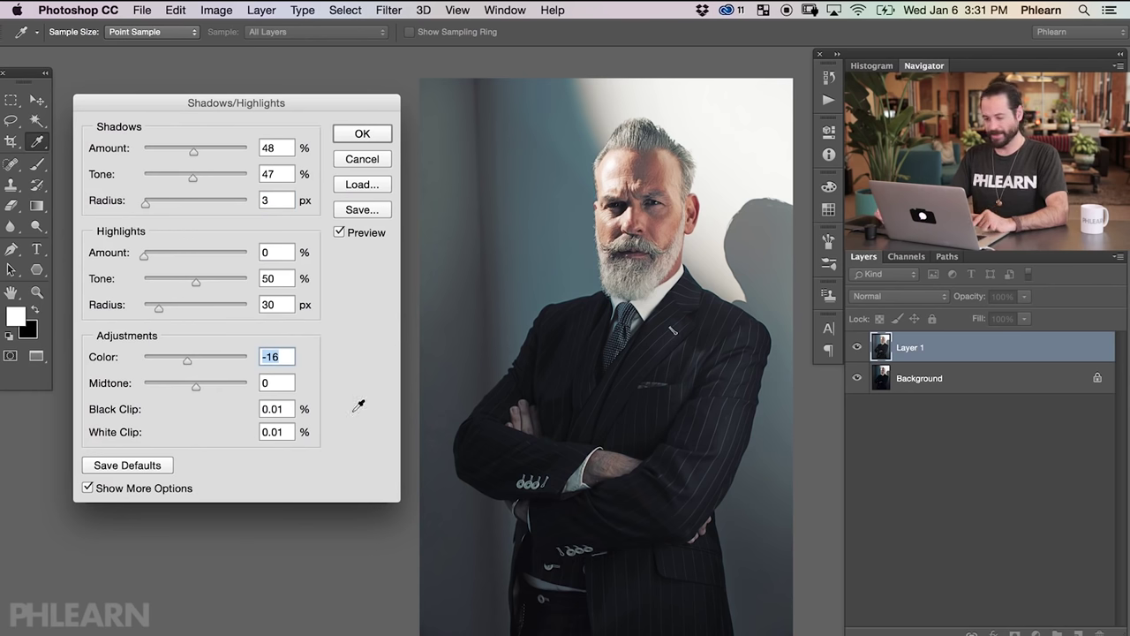
{"action": "mouse_move", "coordinate": [185, 355]}
{"action": "left_mouse_down"}
{"action": "mouse_move", "coordinate": [211, 353]}
{"action": "mouse_move", "coordinate": [201, 358]}
{"action": "left_mouse_up"}
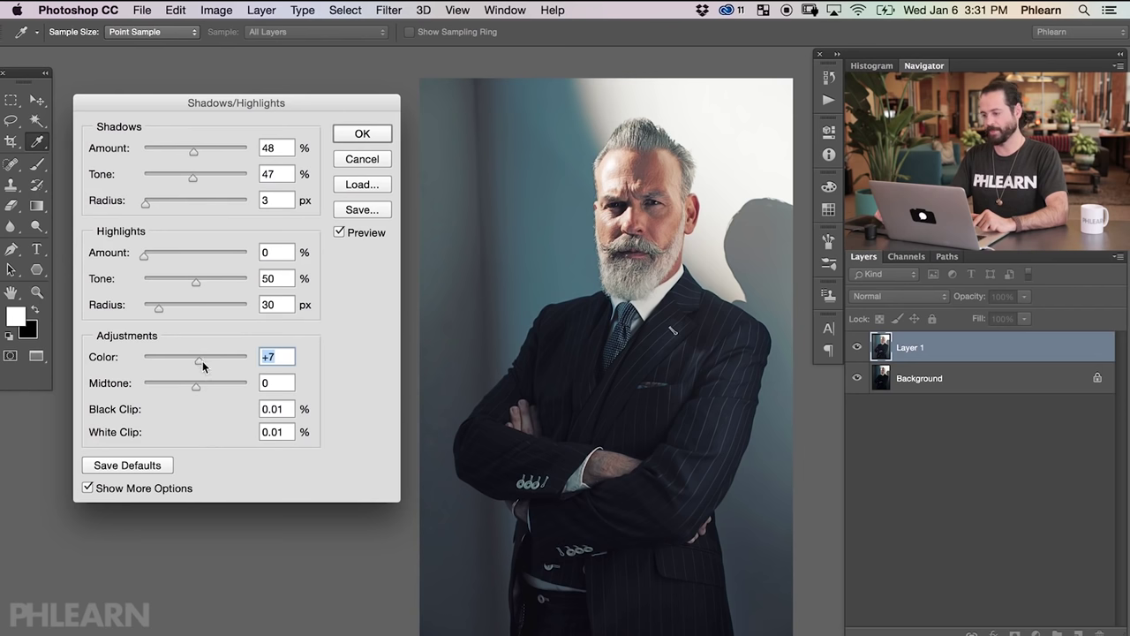
{"action": "left_click_drag", "start_coordinate": [189, 174], "coordinate": [197, 175]}
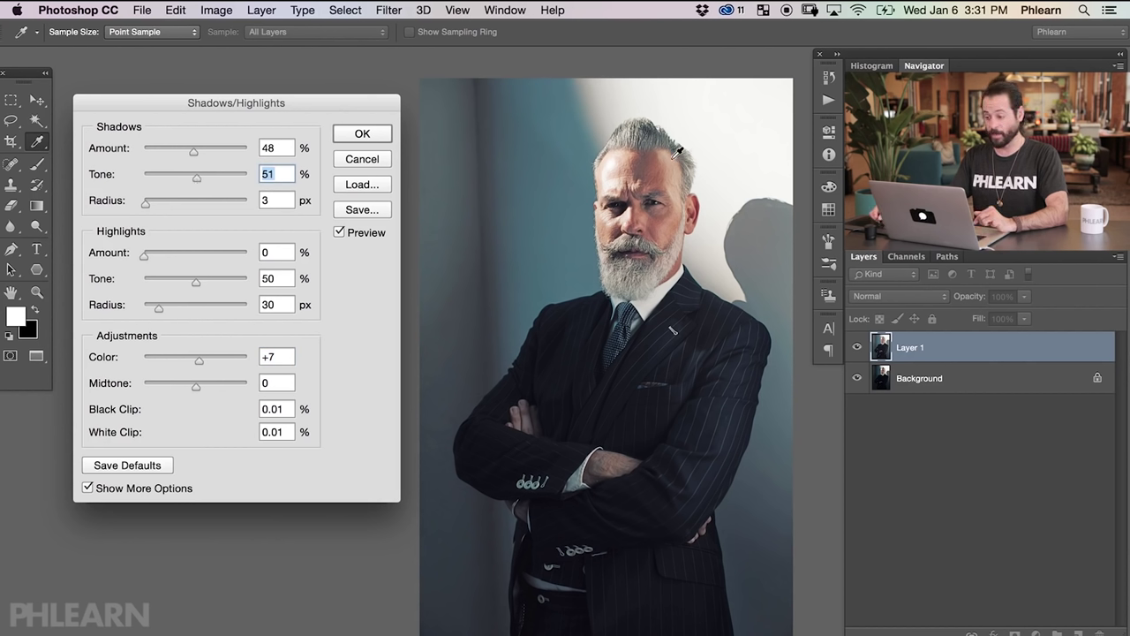
- Apply Shadows/Highlights to Layer 1 with OK and switch to the Move tool (V)
{"action": "left_click", "coordinate": [363, 134]}
{"action": "key", "text": "v"}
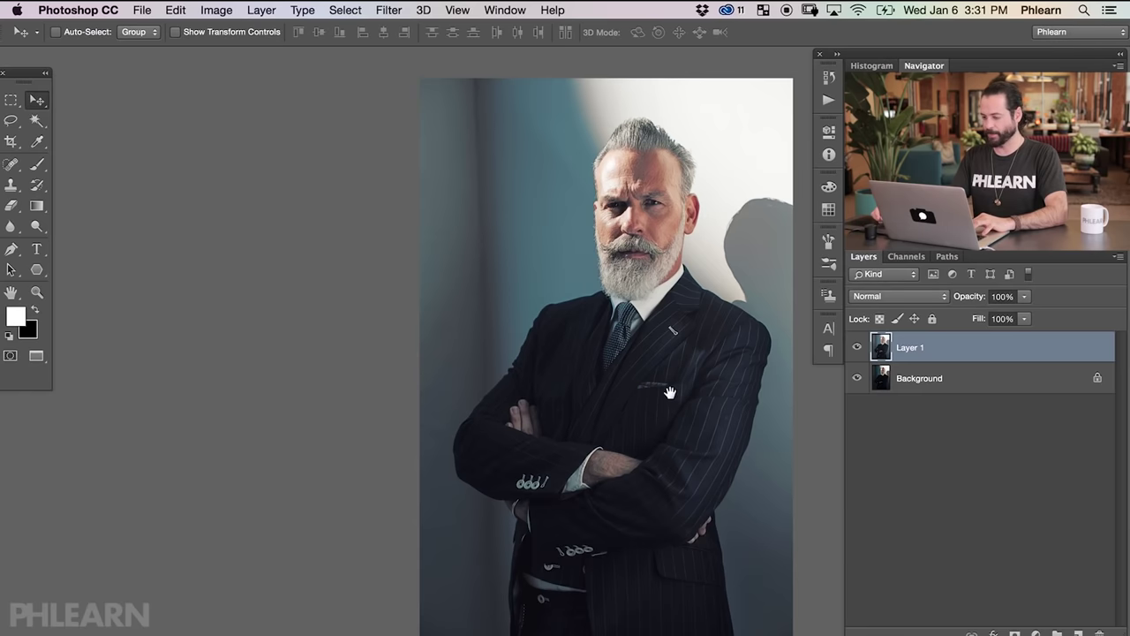
{"action": "left_click_drag", "start_coordinate": [676, 391], "coordinate": [523, 391]}
- Toggle Layer 1's visibility several times to compare the lifted shadows with the original Background
{"action": "left_click", "coordinate": [857, 347]}
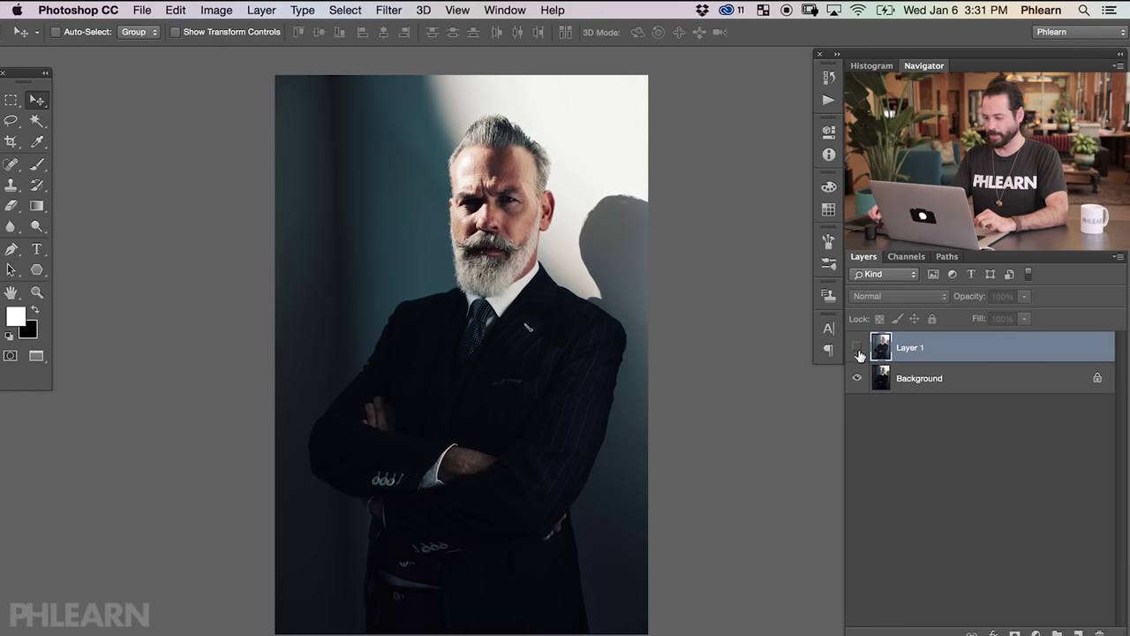
{"action": "left_click", "coordinate": [858, 348]}
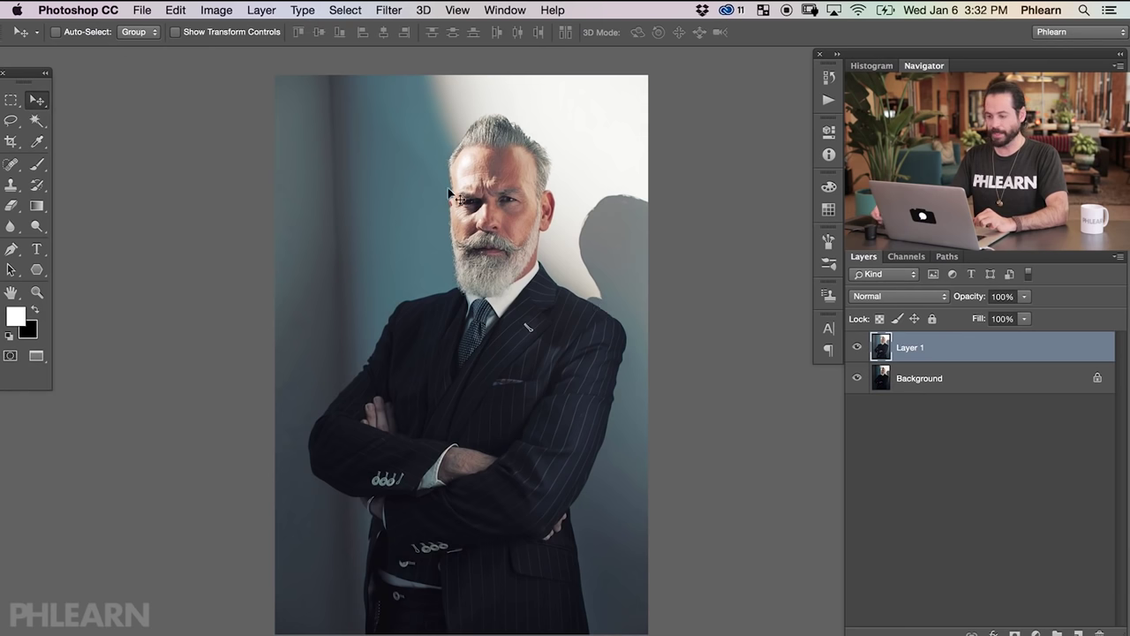
{"action": "left_click", "coordinate": [856, 348]}
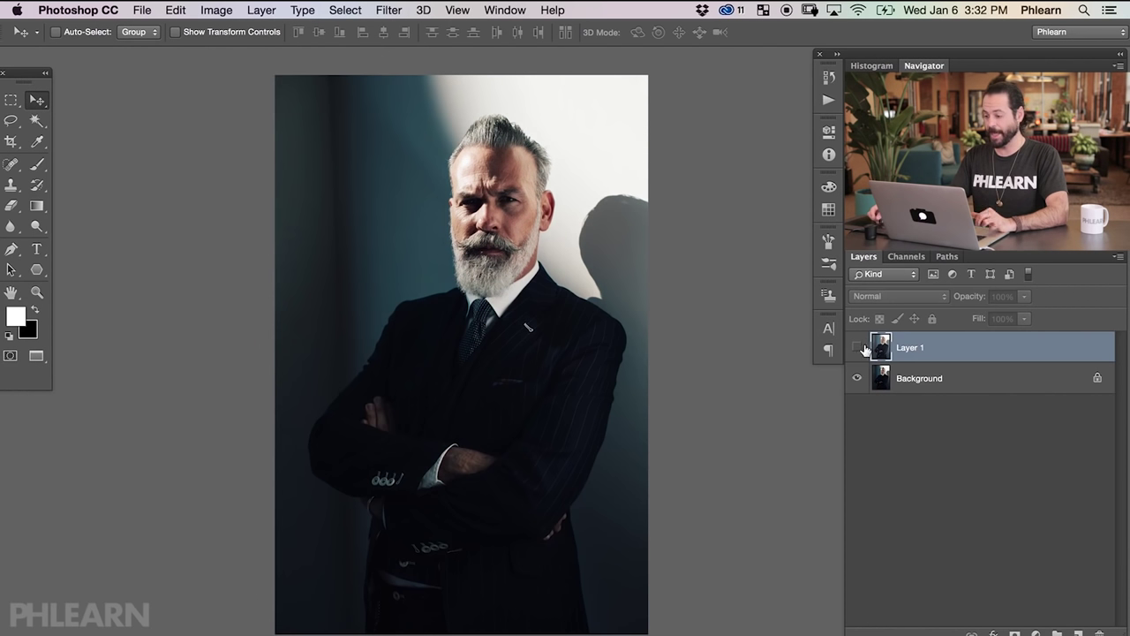
{"action": "left_click", "coordinate": [857, 350]}
{"action": "left_click", "coordinate": [855, 350]}
{"action": "left_click", "coordinate": [854, 352]}
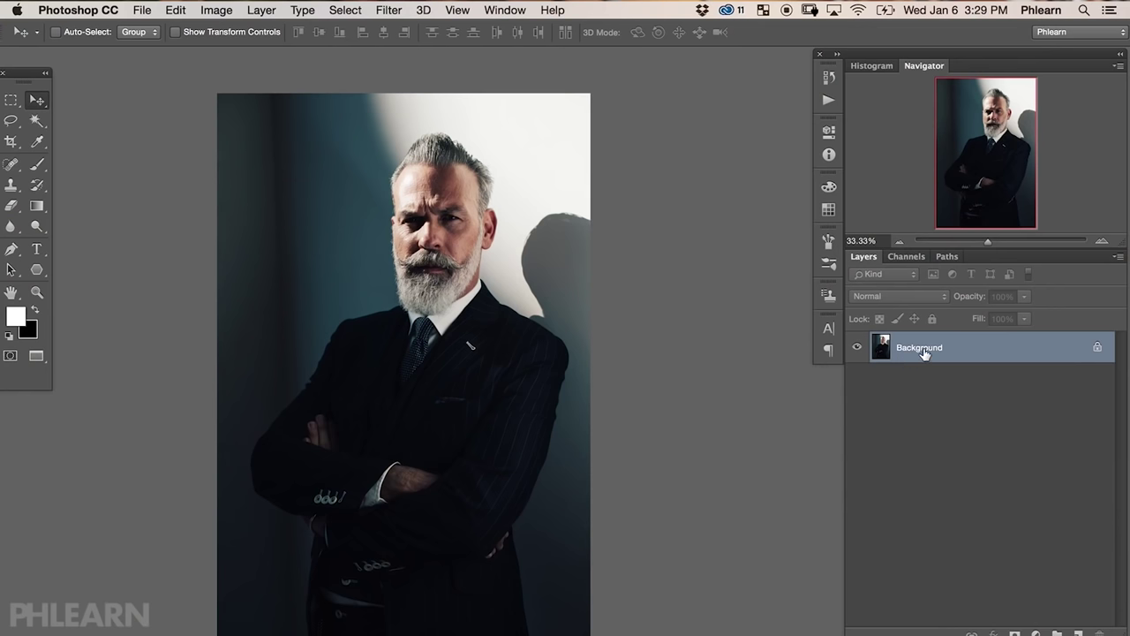
- Duplicate the photo onto Layer 1, open Shadows/Highlights, and raise Shadows Amount toward 71%
{"action": "key", "text": "super+j"}
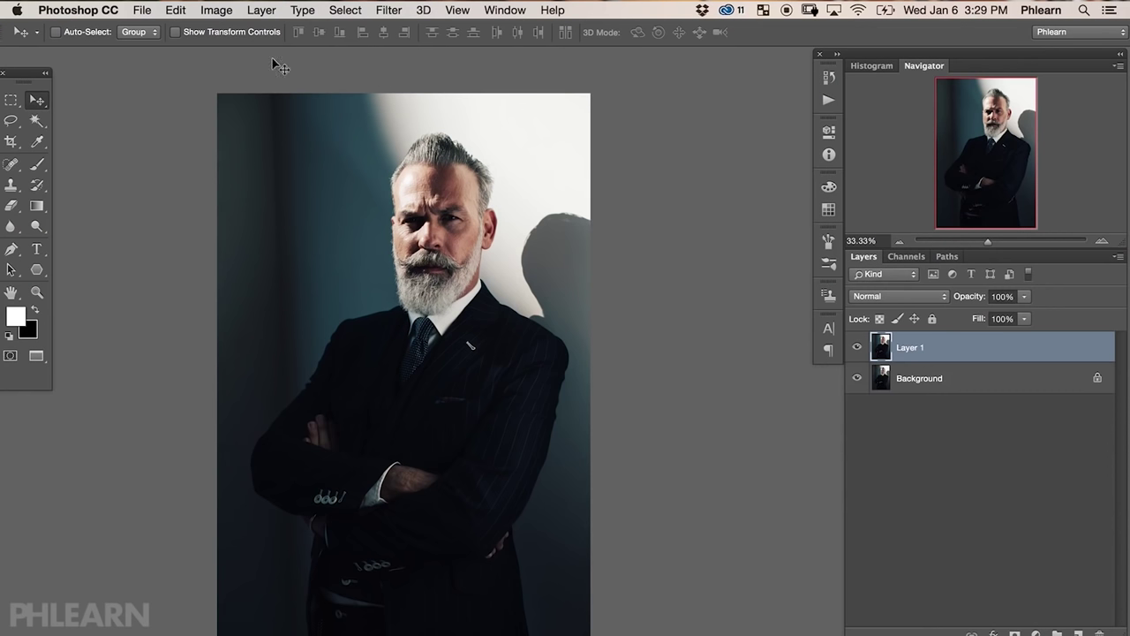
{"action": "left_click", "coordinate": [214, 11]}
{"action": "mouse_move", "coordinate": [265, 53]}
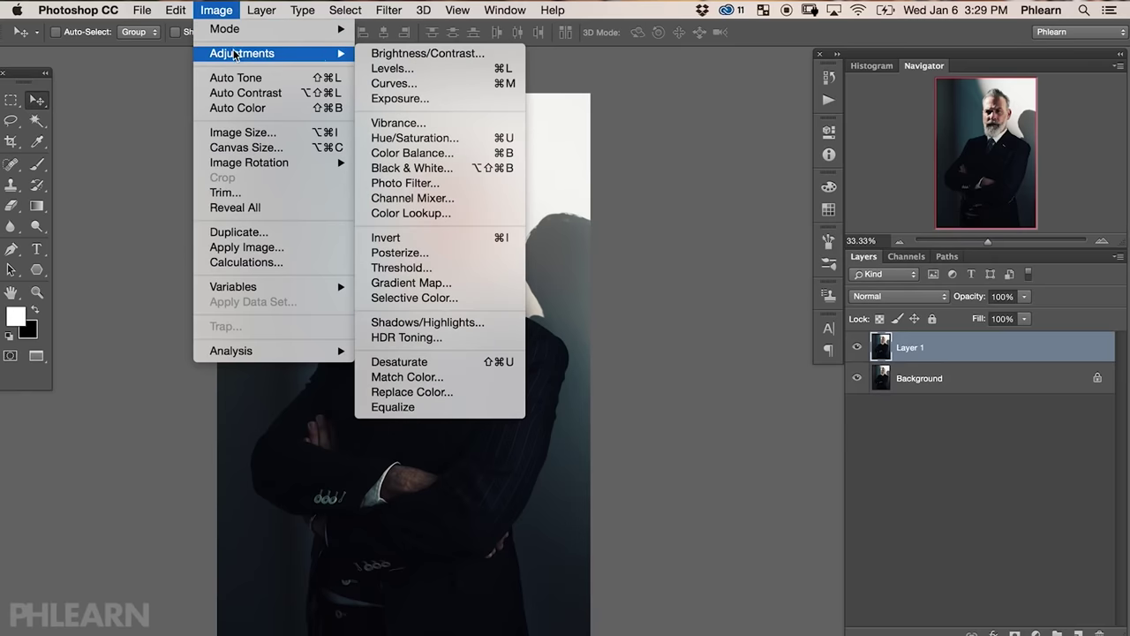
{"action": "left_click", "coordinate": [497, 326]}
{"action": "left_click", "coordinate": [177, 176]}
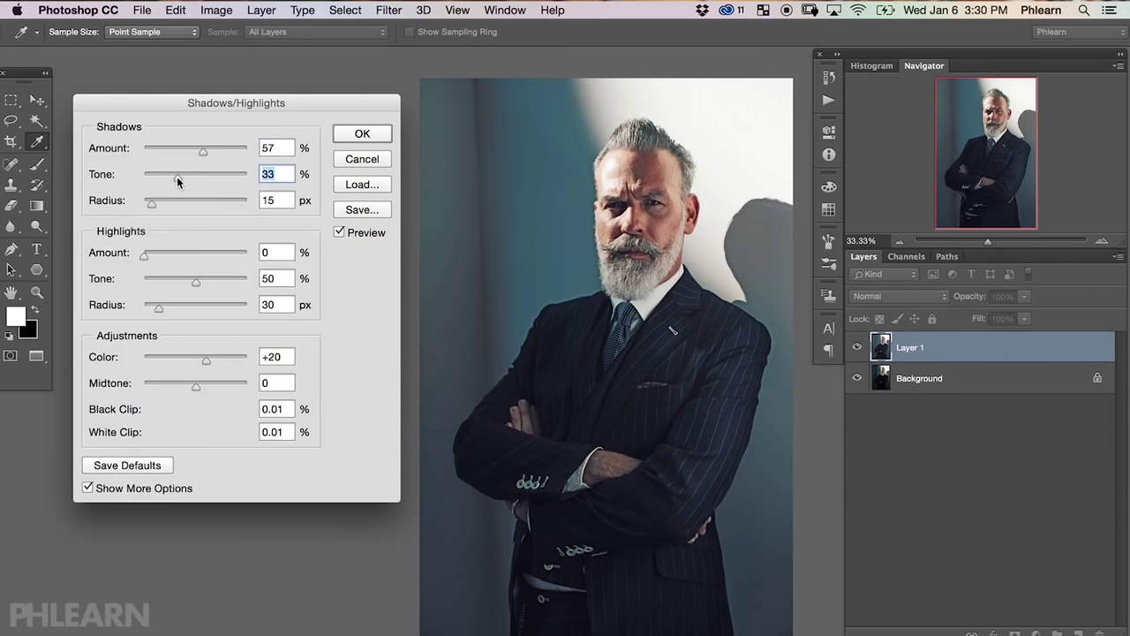
{"action": "left_click_drag", "start_coordinate": [206, 151], "coordinate": [218, 152]}
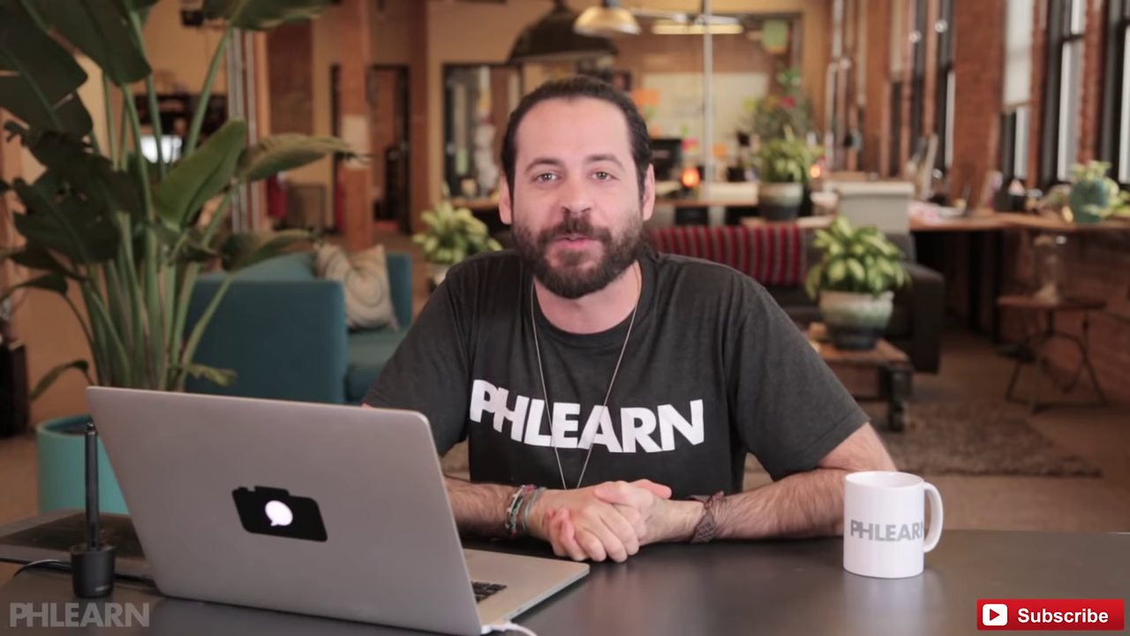